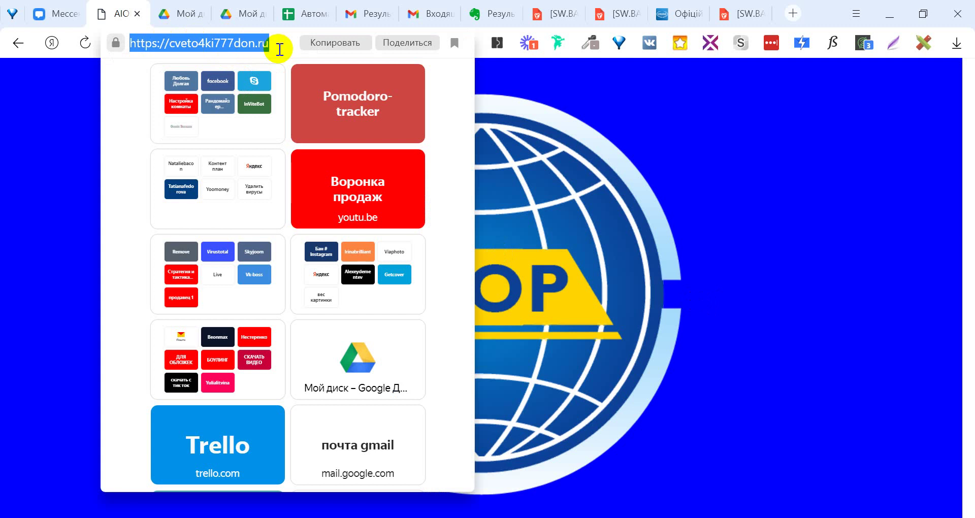
# Log in to the cPanel account for cveto4ki777don.ru with the username and password already filled in
pyautogui.click(617, 251)
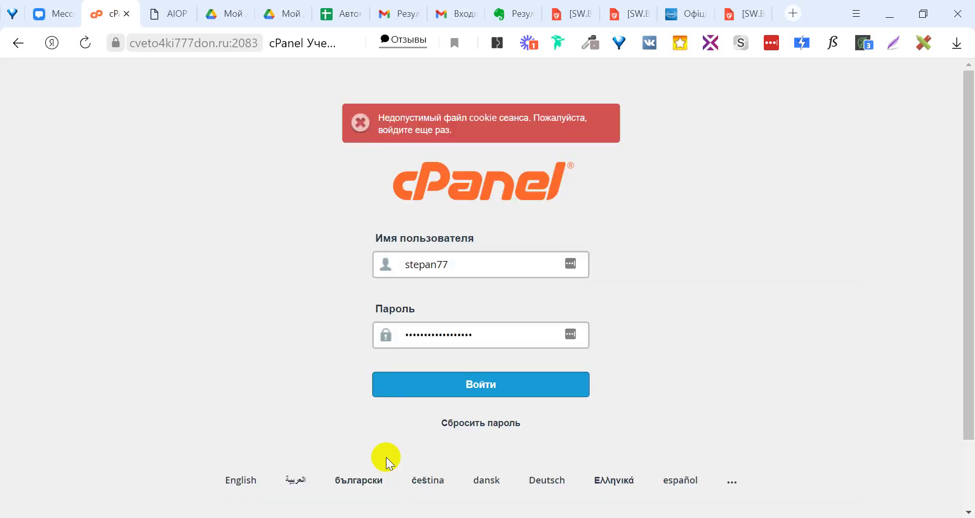
pyautogui.click(294, 43)
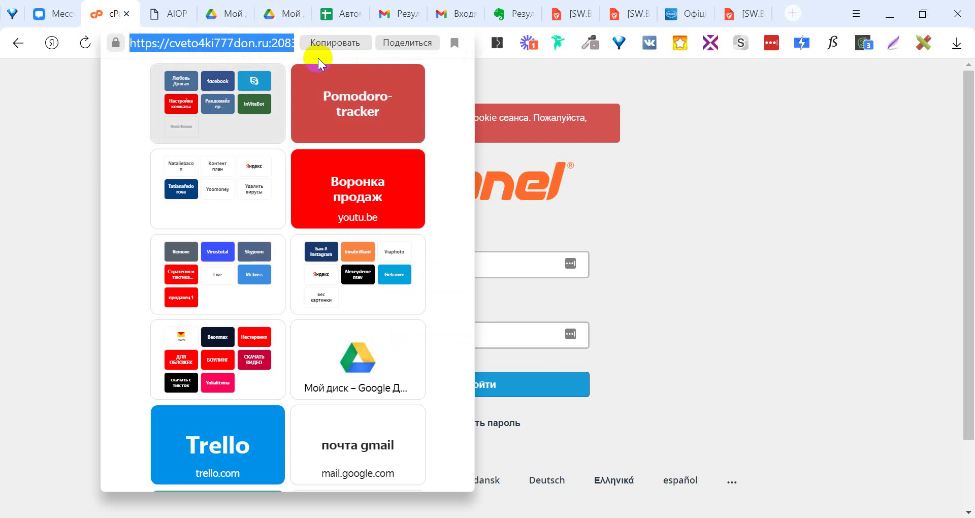
pyautogui.click(749, 203)
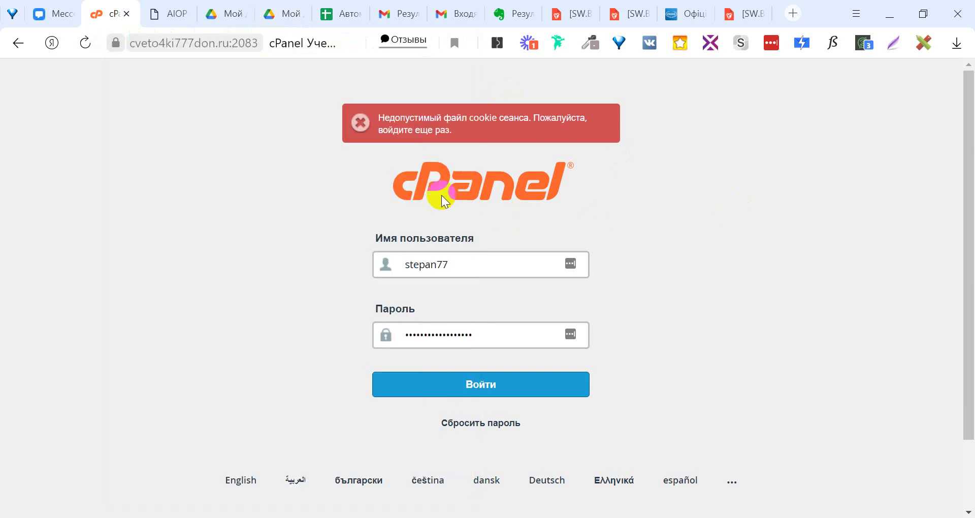
pyautogui.click(503, 183)
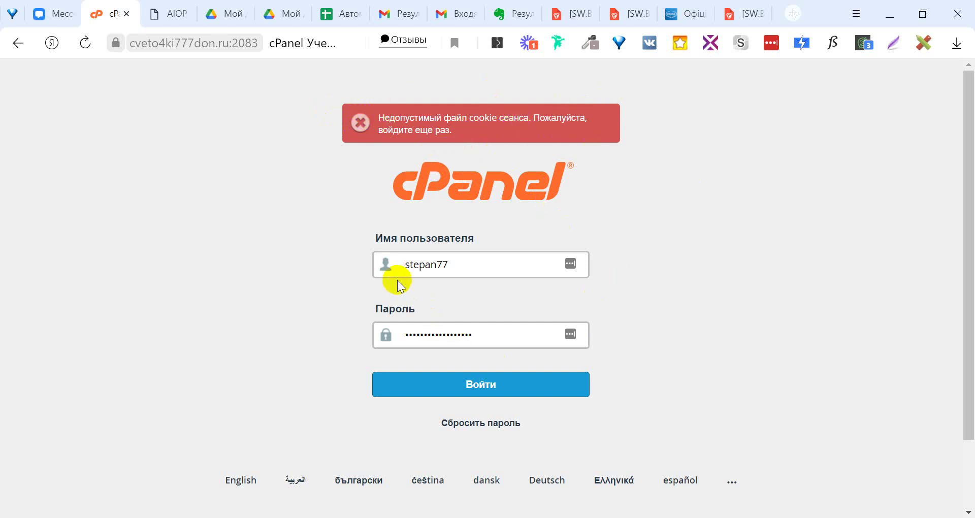
pyautogui.click(481, 390)
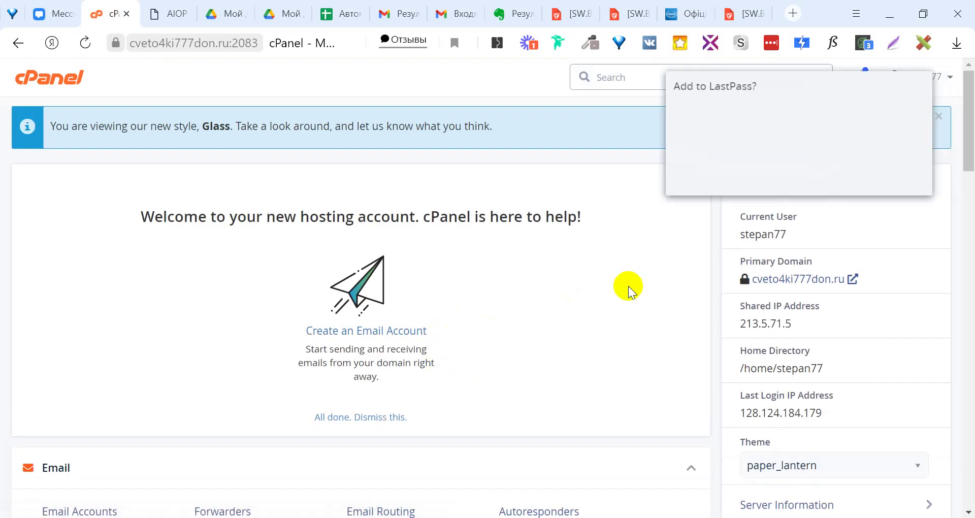
# Save the cPanel login to LastPass and dismiss the welcome message for the new hosting account
pyautogui.click(886, 178)
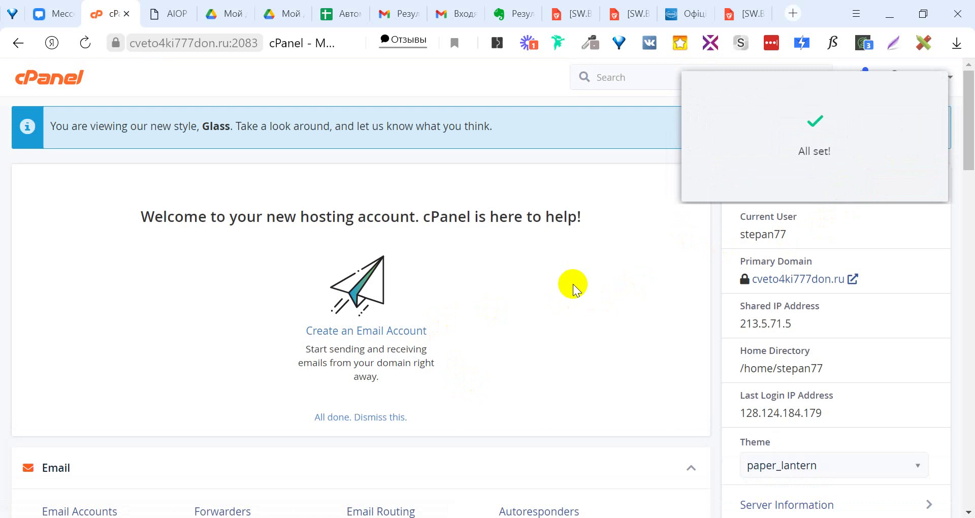
pyautogui.scroll(-5, 573, 285)
pyautogui.scroll(5, 573, 285)
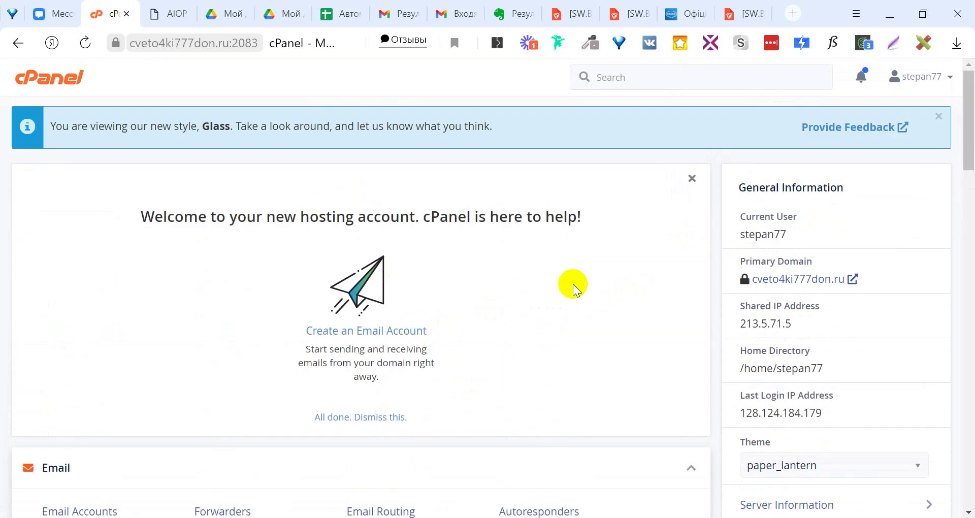
pyautogui.click(692, 179)
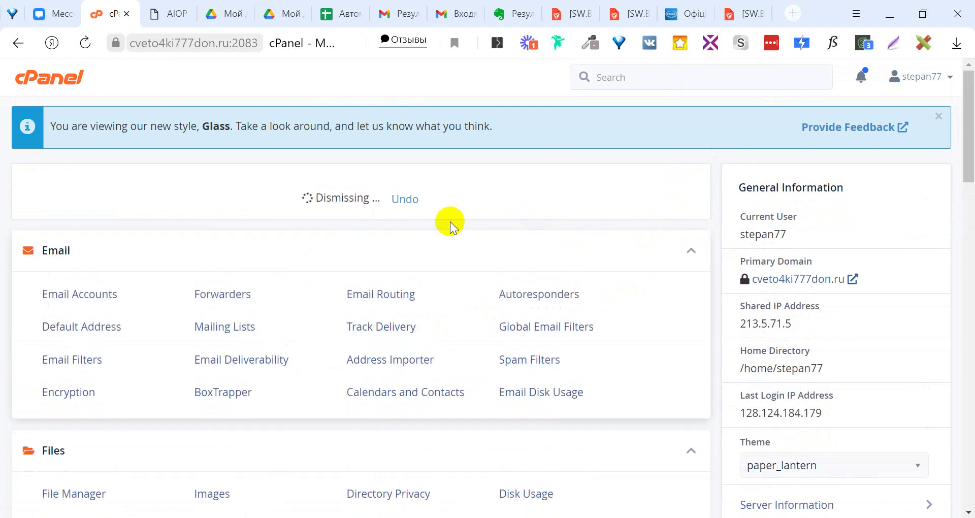
# Change the cPanel interface language to Russian (русский)
pyautogui.click(946, 86)
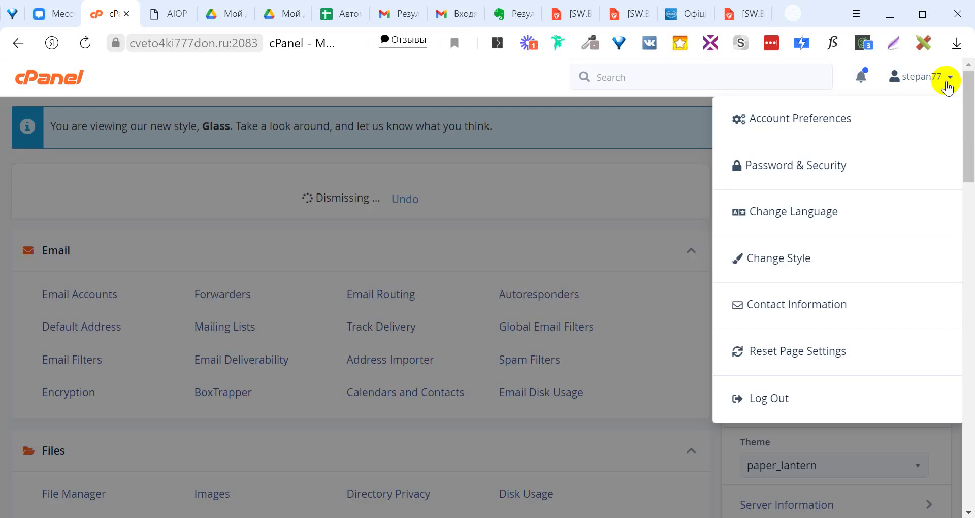
pyautogui.click(795, 212)
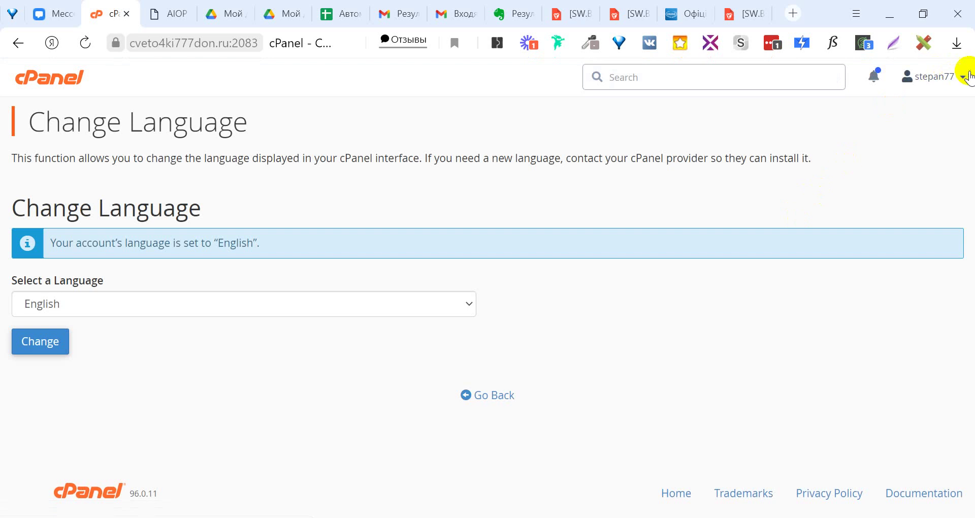
pyautogui.click(964, 80)
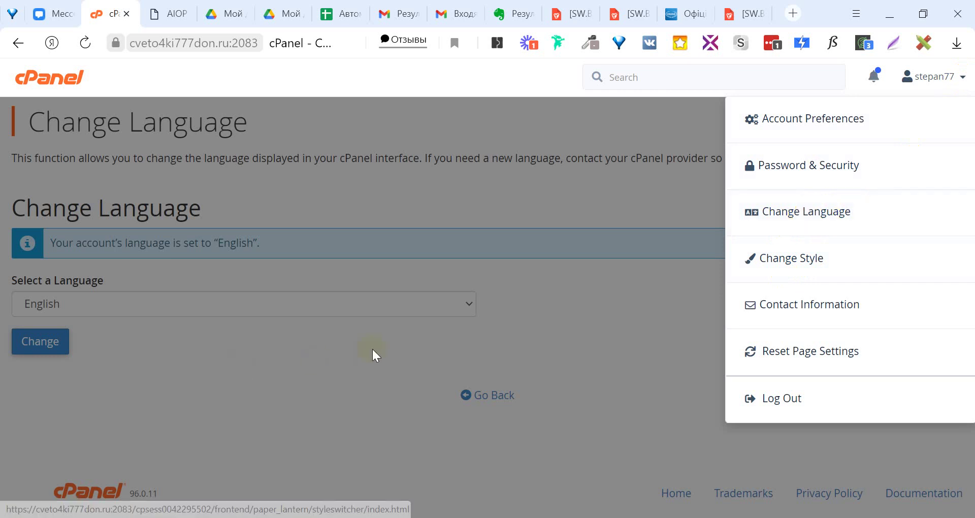
pyautogui.click(424, 306)
pyautogui.click(426, 307)
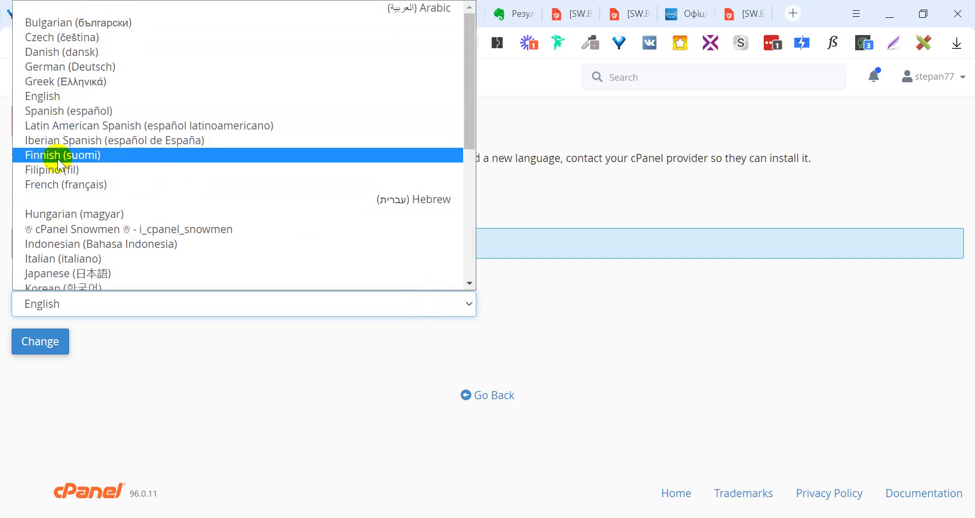
pyautogui.scroll(-3, 50, 261)
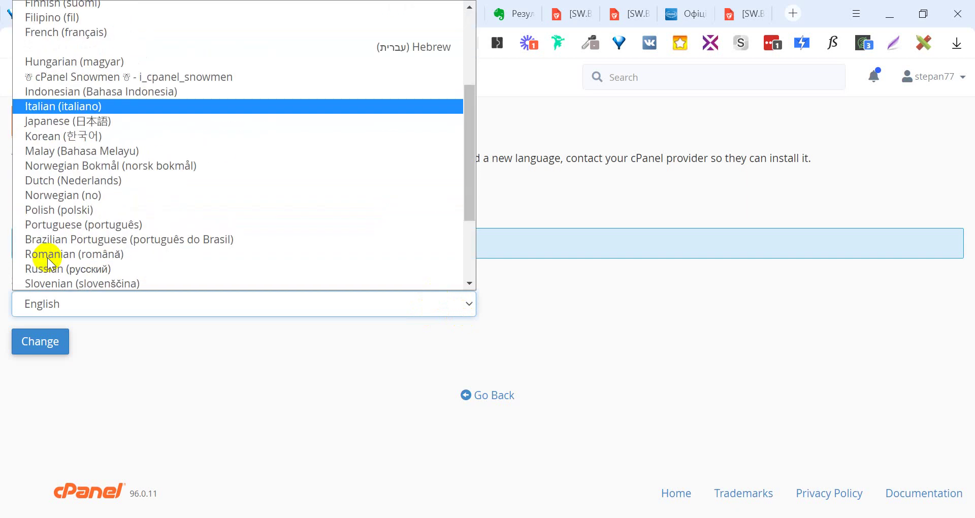
pyautogui.scroll(-3, 48, 257)
pyautogui.scroll(2, 46, 226)
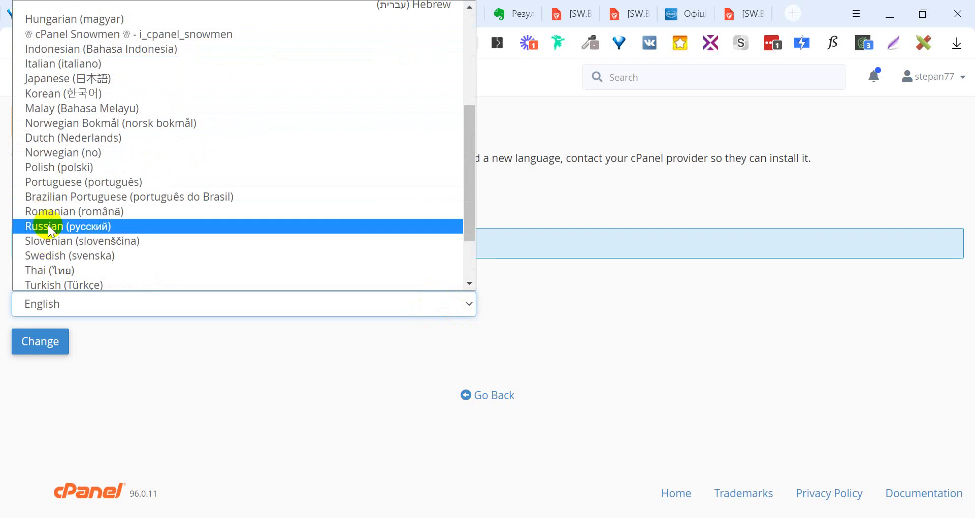
pyautogui.click(48, 224)
pyautogui.click(36, 349)
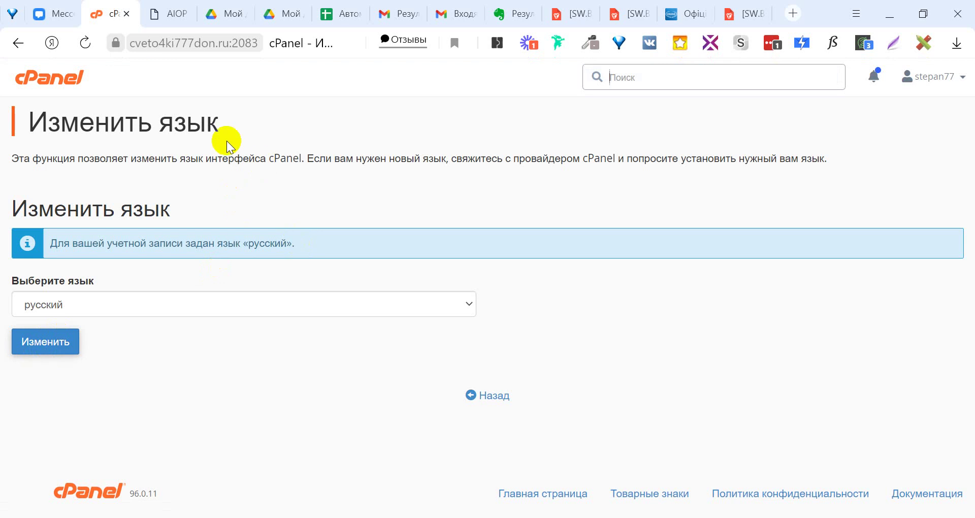
# Return to the cPanel home page and open WordPress from the Softaculous Apps Installer scripts
pyautogui.click(70, 89)
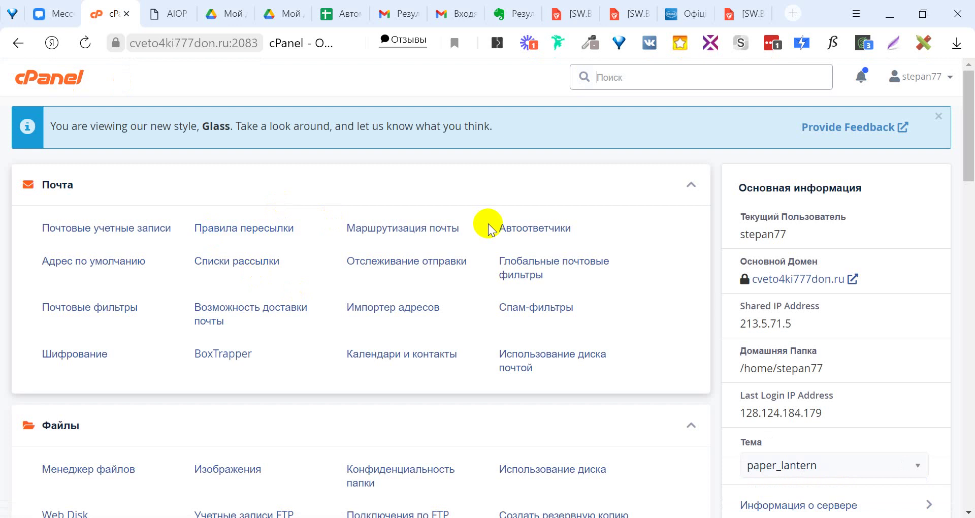
pyautogui.scroll(-3, 489, 229)
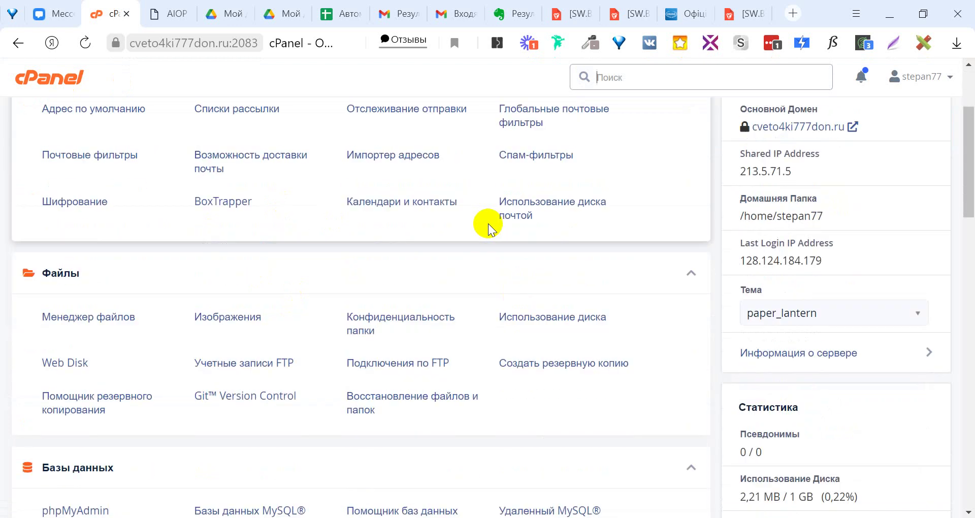
pyautogui.scroll(-6, 481, 235)
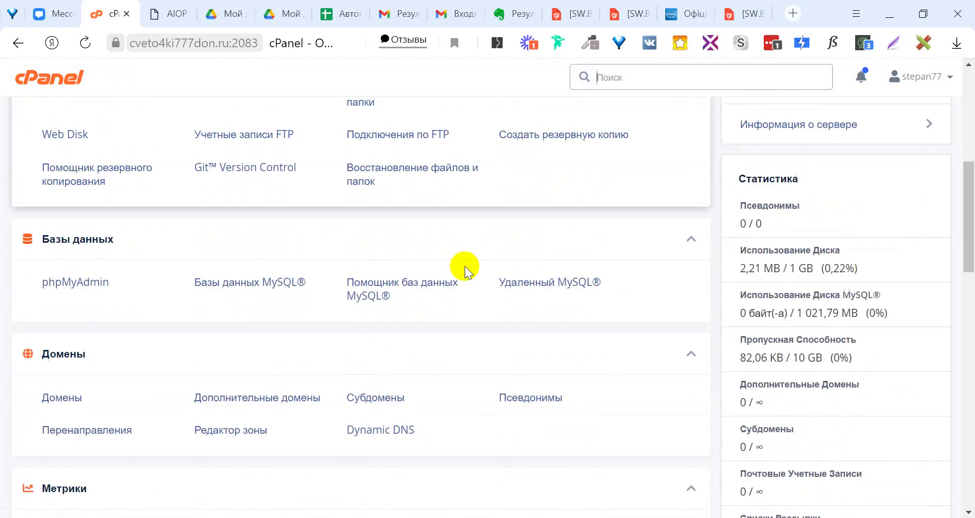
pyautogui.middleClick(464, 268)
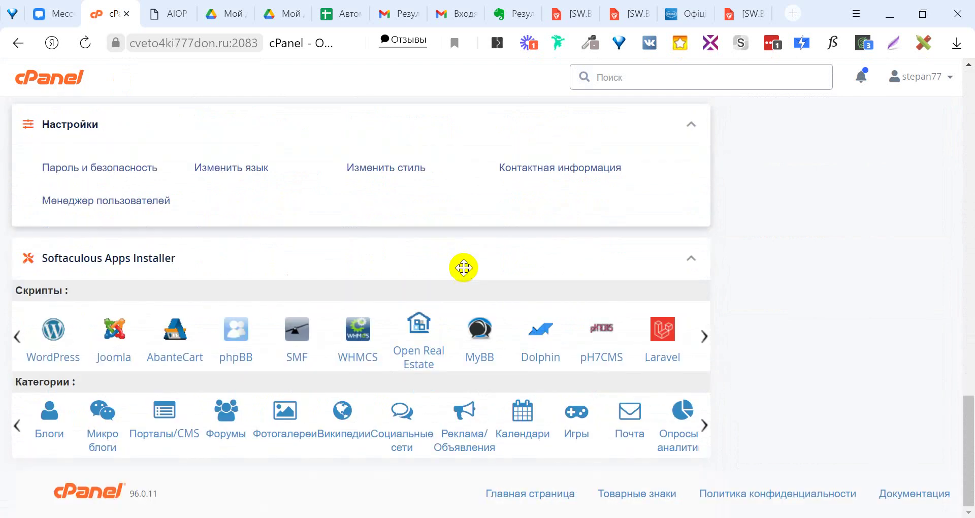
pyautogui.click(53, 332)
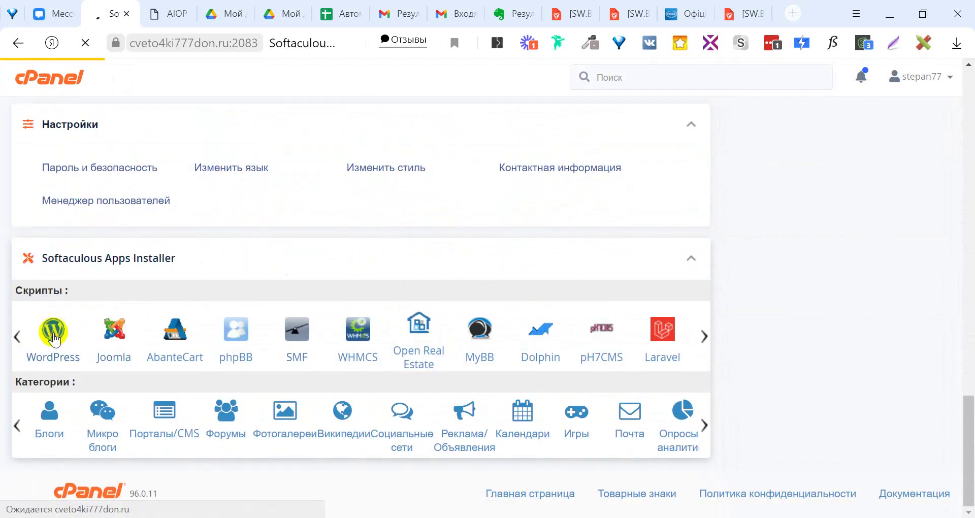
# Look over the WordPress overview page and start a new WordPress installation to open its setup form
pyautogui.scroll(-4, 507, 263)
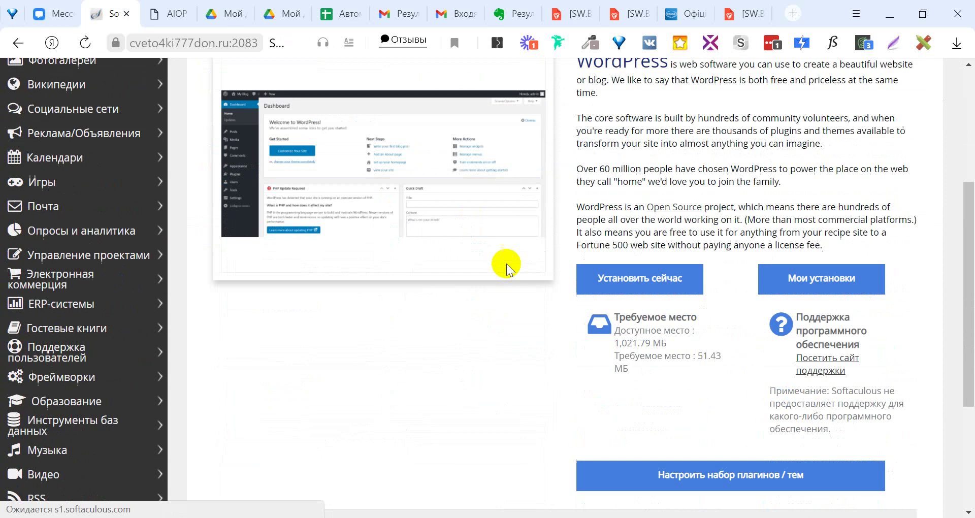
pyautogui.scroll(-4, 508, 262)
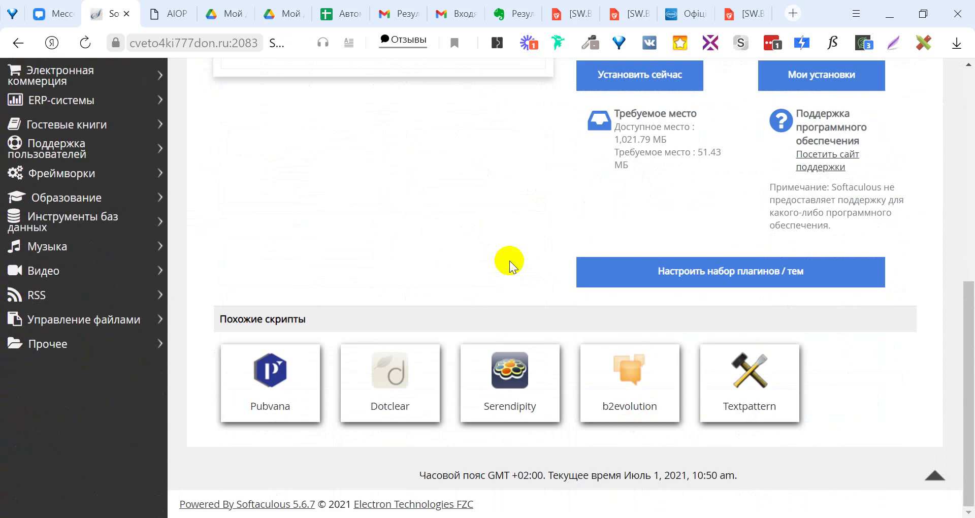
pyautogui.scroll(4, 510, 261)
pyautogui.scroll(3, 625, 307)
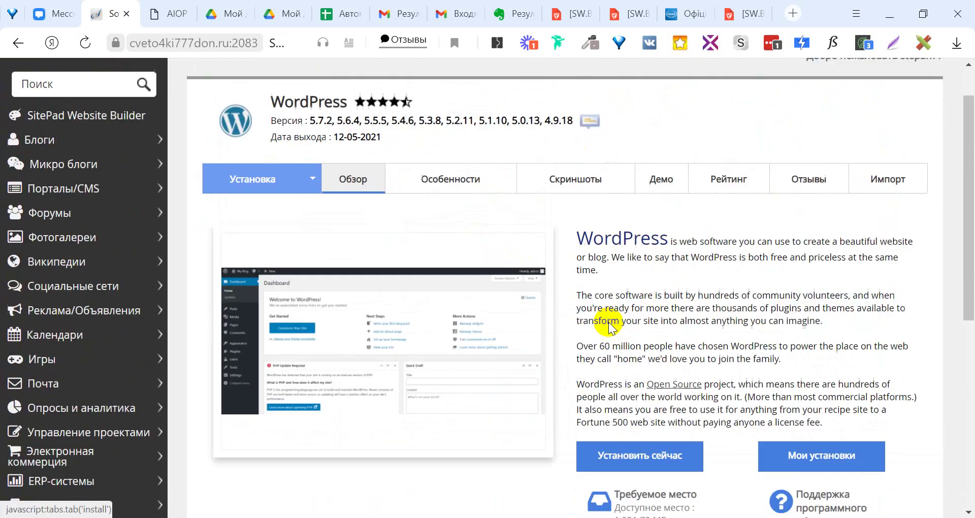
pyautogui.scroll(-3, 619, 315)
pyautogui.click(632, 307)
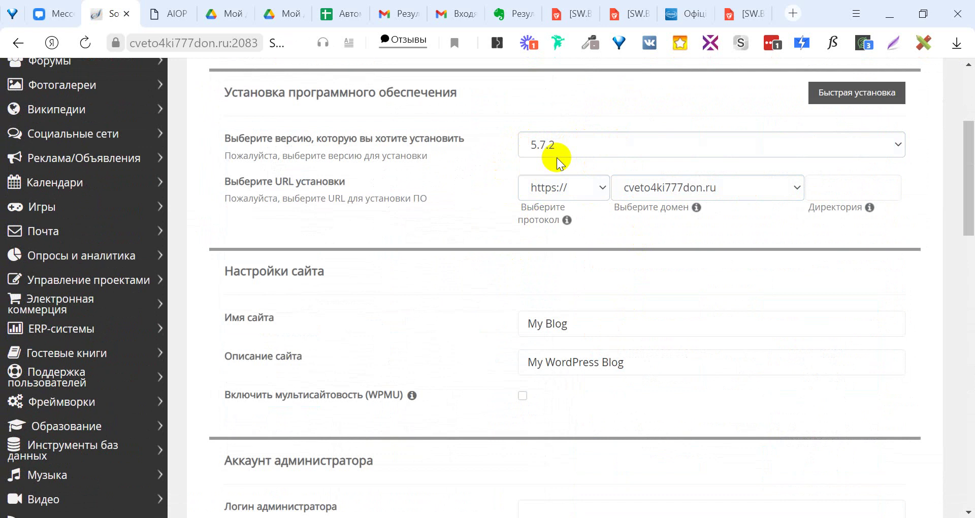
# Choose cveto4ki777don.ru as the domain in the WordPress installation URL
pyautogui.click(798, 193)
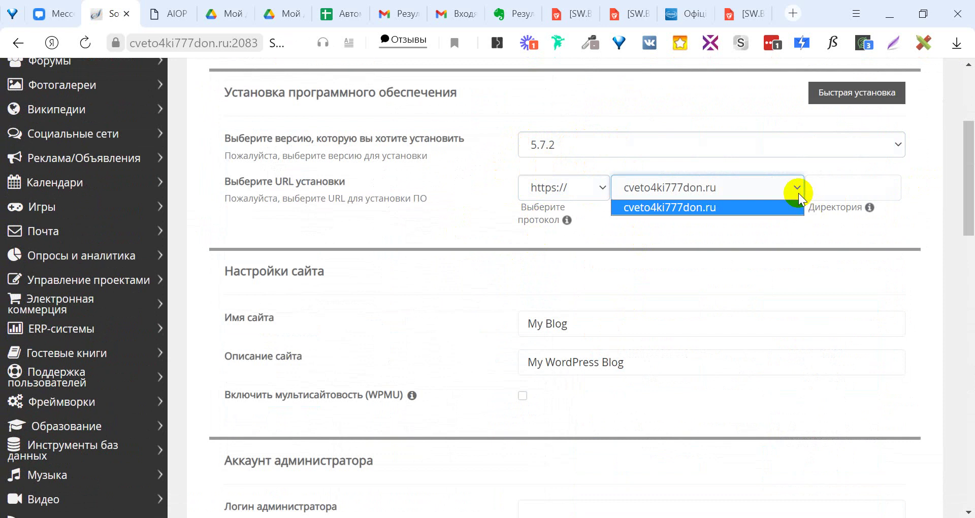
pyautogui.click(798, 193)
pyautogui.click(796, 183)
pyautogui.click(796, 183)
pyautogui.click(773, 222)
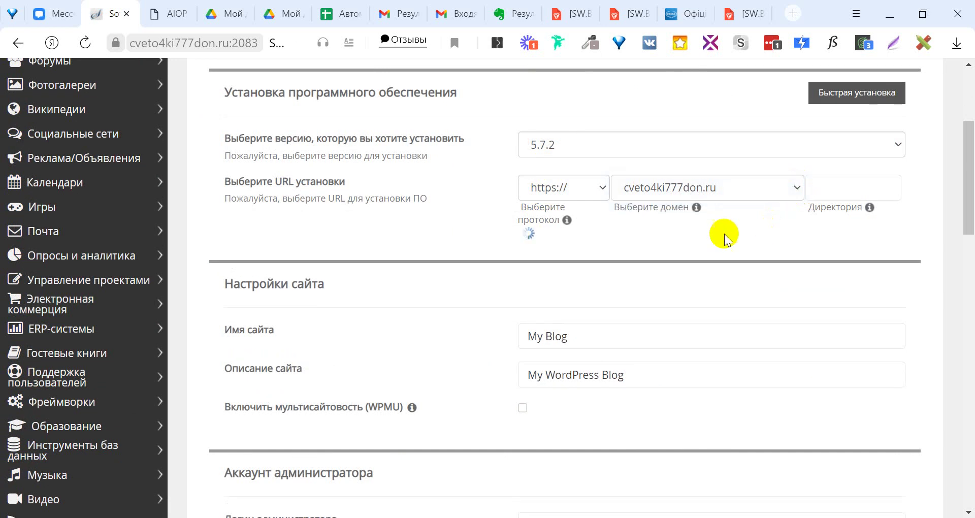
# Fill in the WordPress administrator's login, password and e-mail in the administrator account section
pyautogui.scroll(-5, 459, 306)
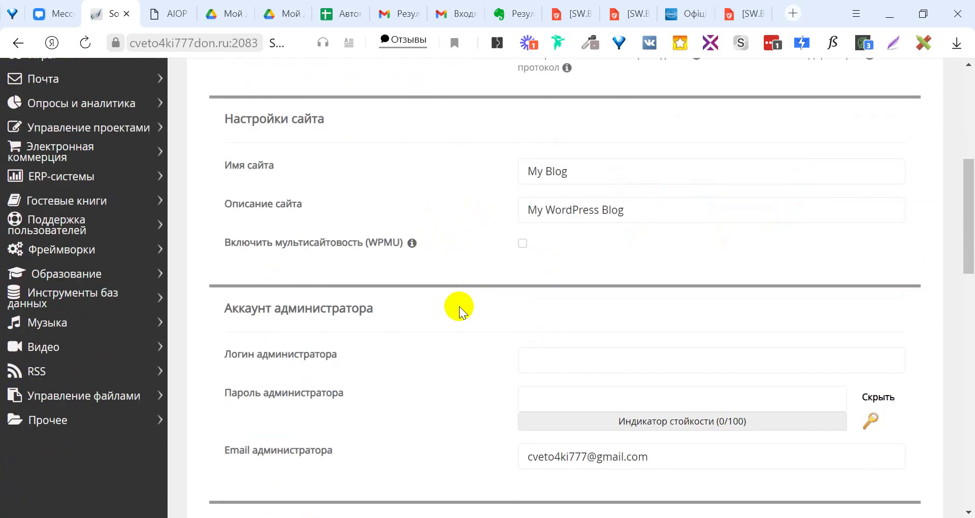
pyautogui.scroll(1, 511, 300)
pyautogui.click(523, 283)
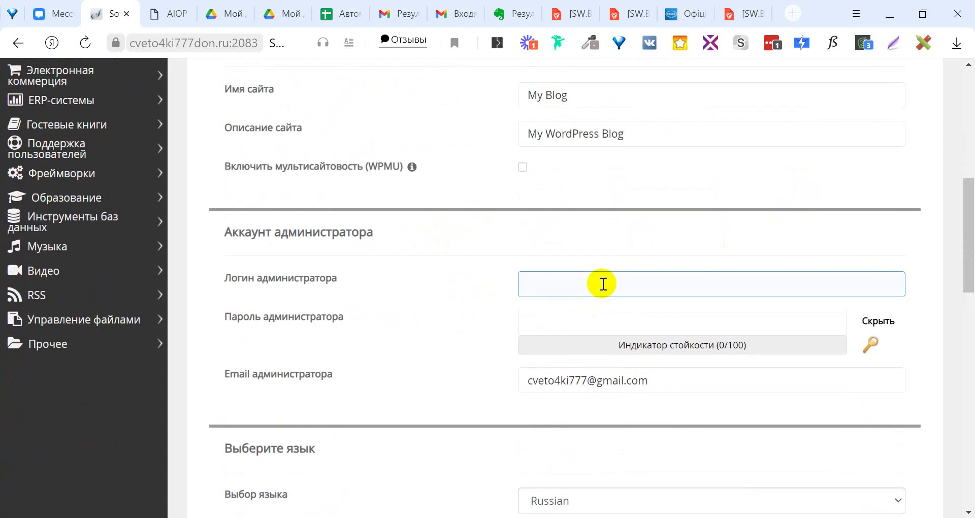
pyautogui.click(630, 324)
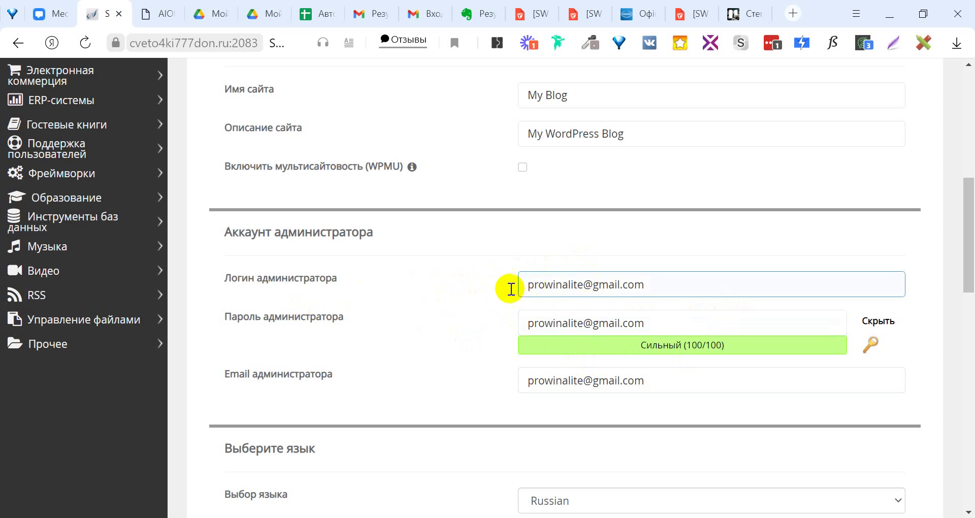
# Check the entries in the administrator login, password and e-mail fields of the WordPress installation form
pyautogui.click(542, 283)
pyautogui.click(436, 343)
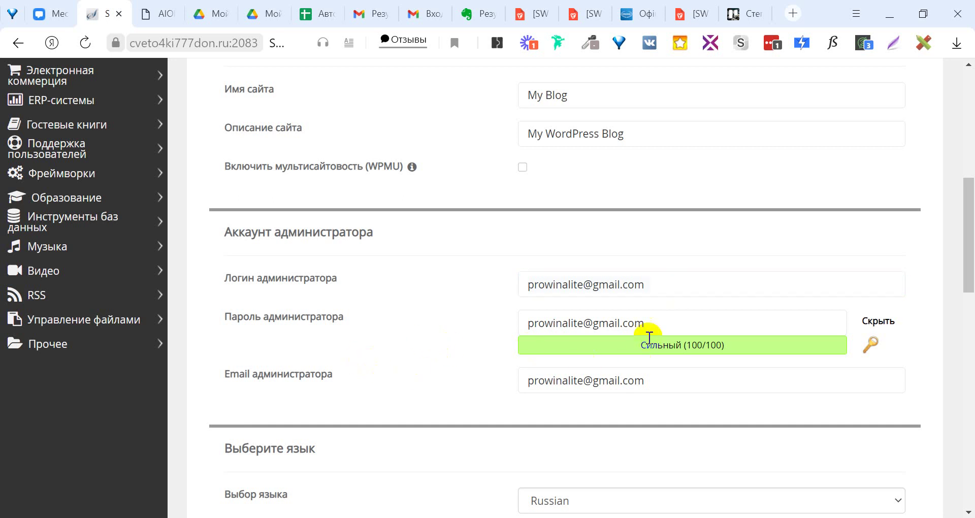
pyautogui.click(613, 328)
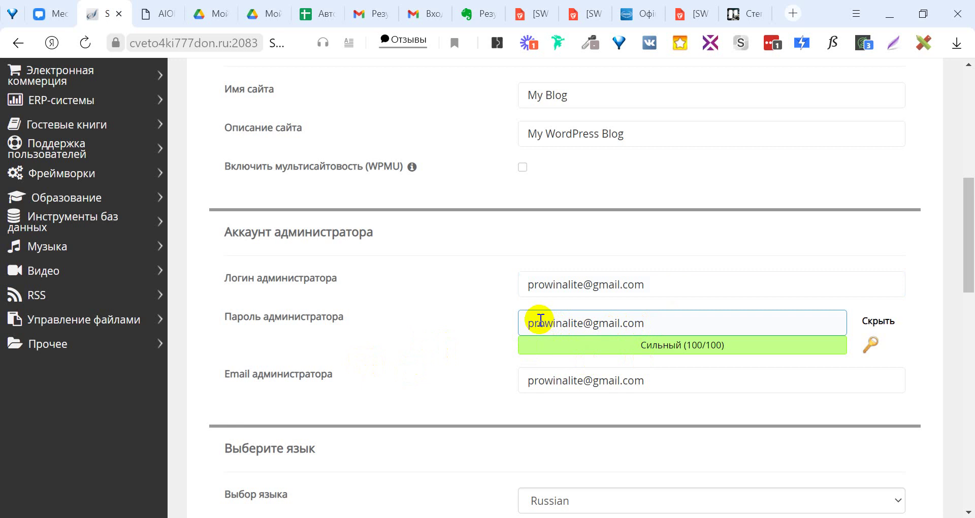
pyautogui.click(507, 380)
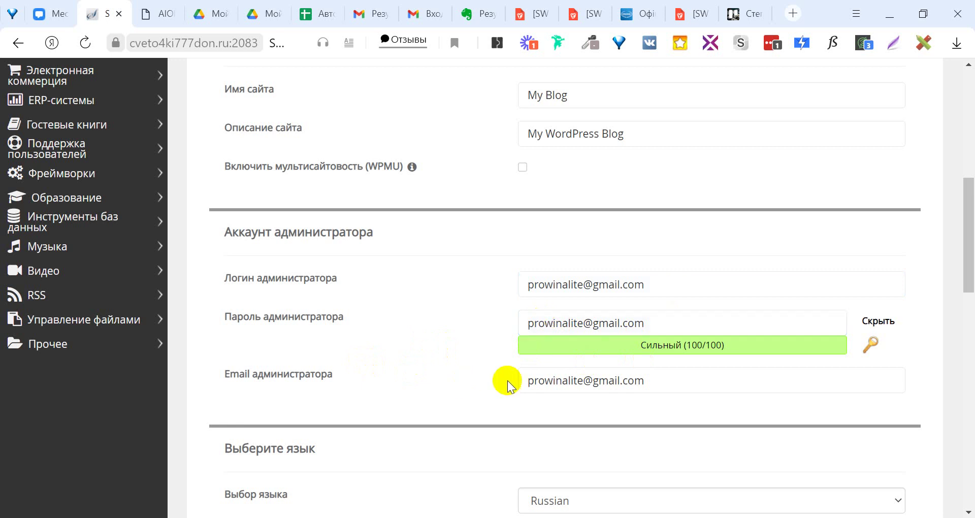
pyautogui.click(625, 383)
pyautogui.scroll(-2, 623, 380)
pyautogui.click(624, 379)
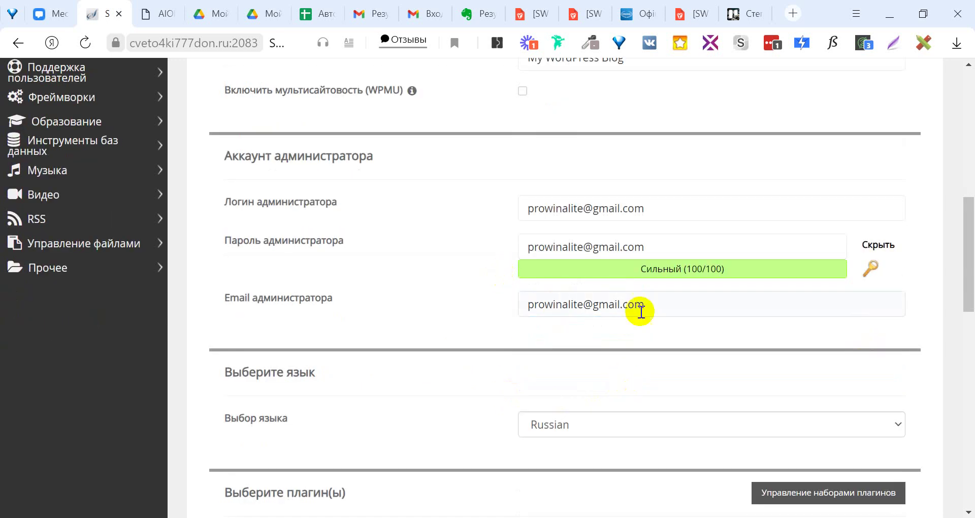
pyautogui.click(642, 306)
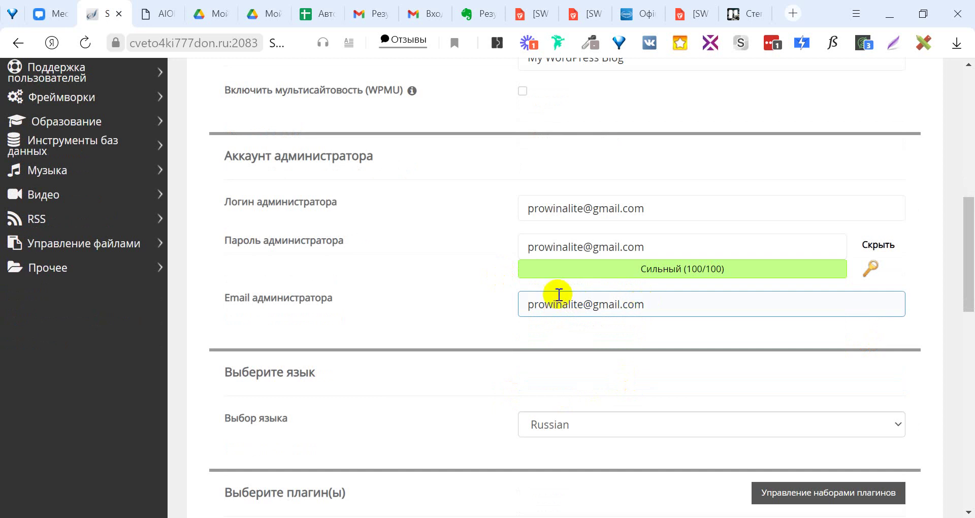
pyautogui.click(499, 314)
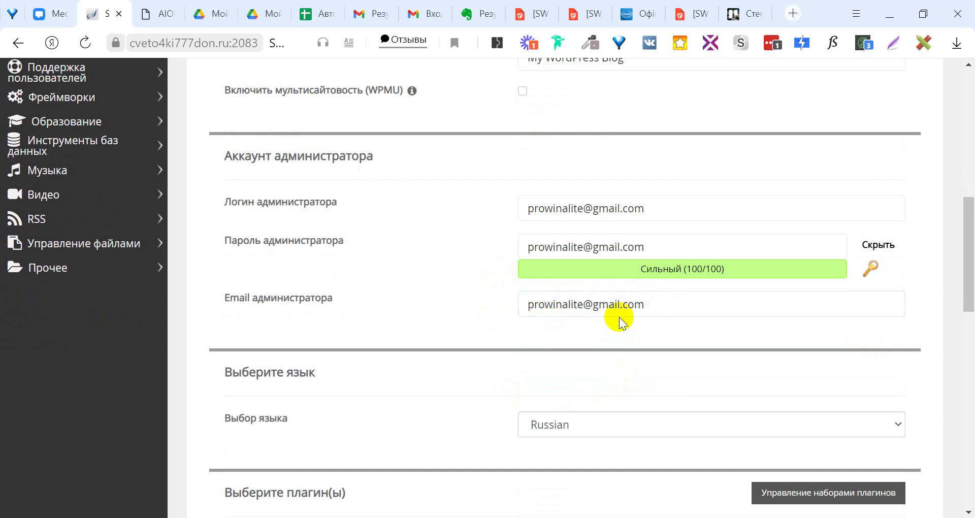
# Keep Russian as the site language, leave the optional plugins unselected, and run the WordPress installation
pyautogui.scroll(-6, 599, 312)
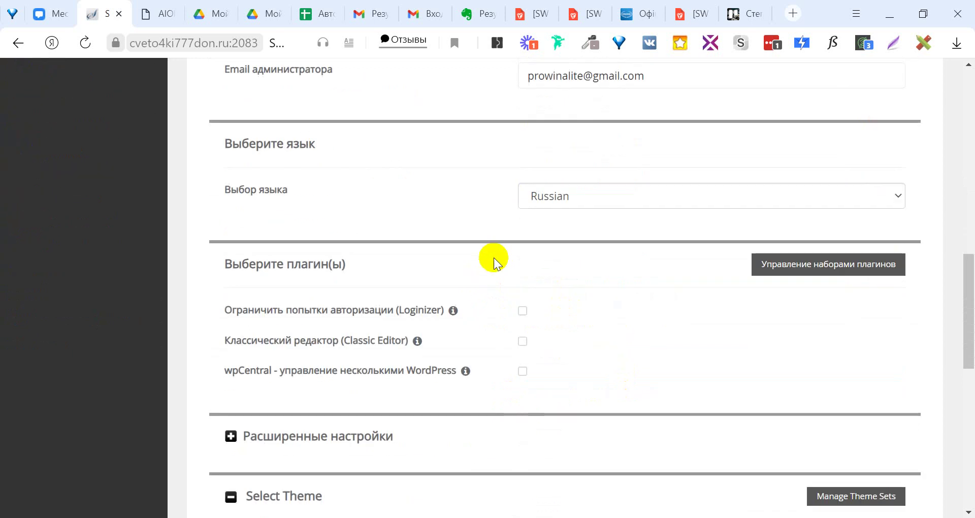
pyautogui.scroll(-9, 490, 236)
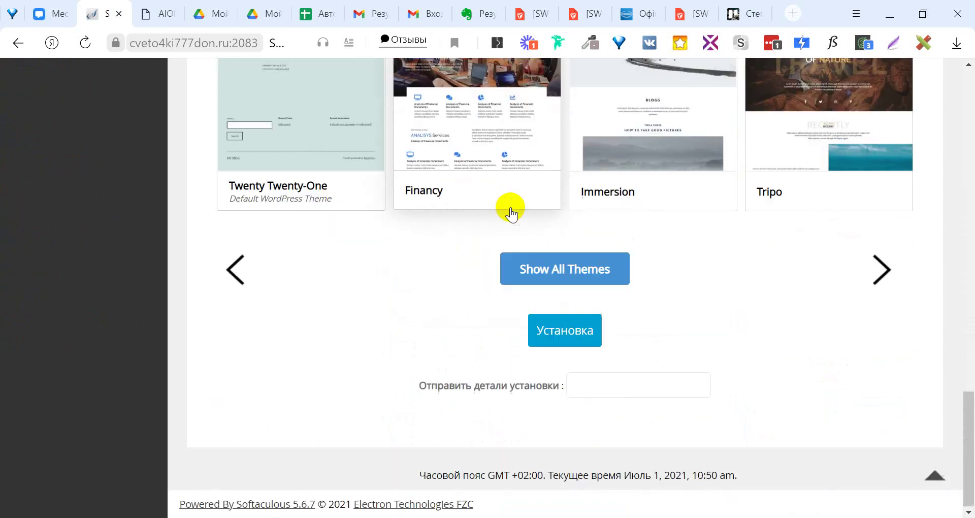
pyautogui.click(555, 337)
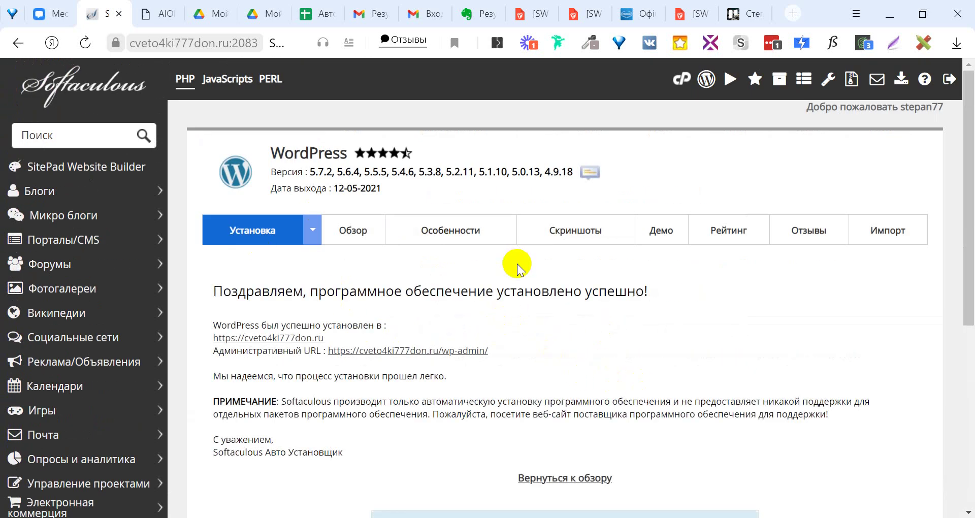
# Review the installed site's addresses on the completion page and open the WordPress administrative URL, cveto4ki777don.ru/wp-admin/
pyautogui.scroll(-1, 235, 239)
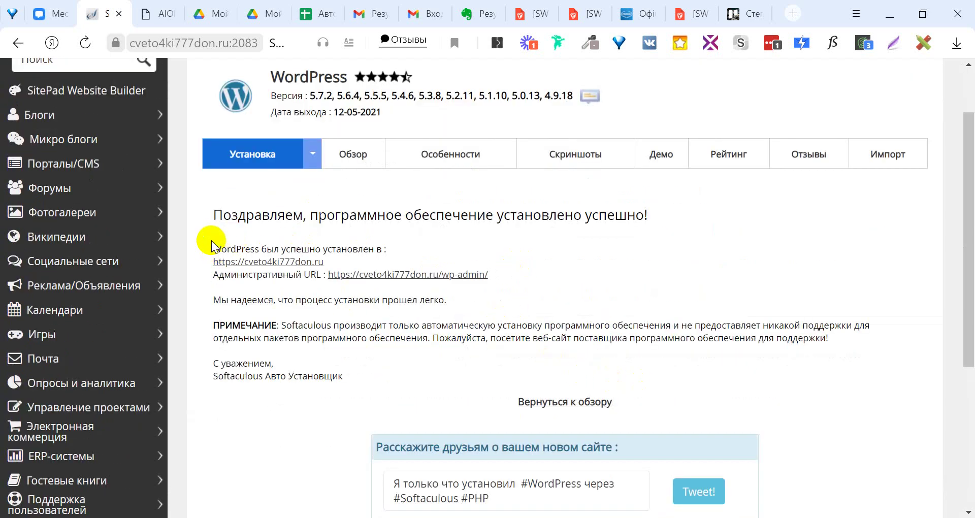
pyautogui.moveTo(214, 249); pyautogui.dragTo(419, 292)
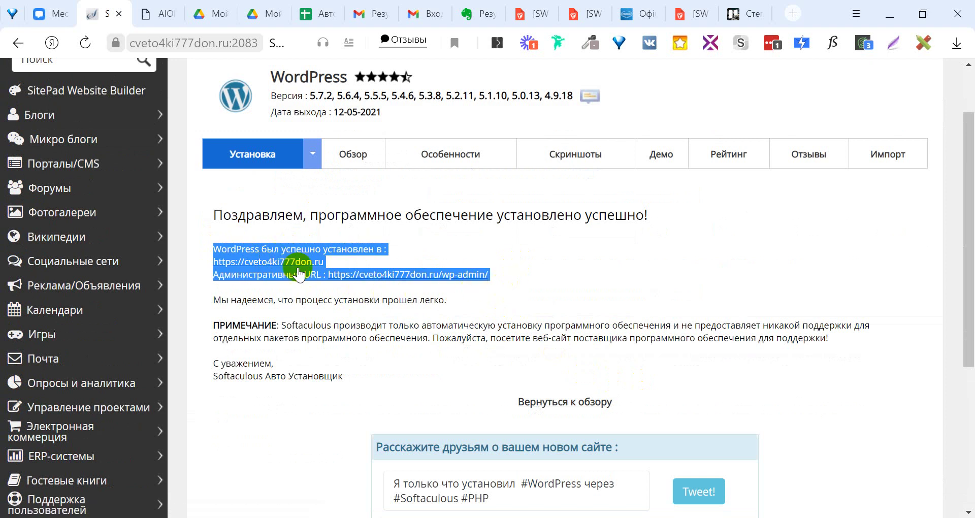
pyautogui.click(546, 248)
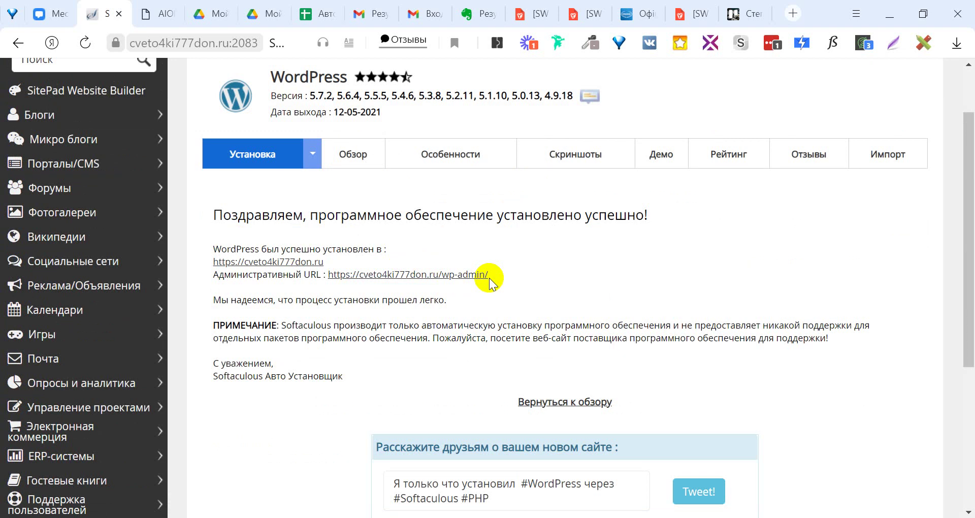
pyautogui.click(426, 278)
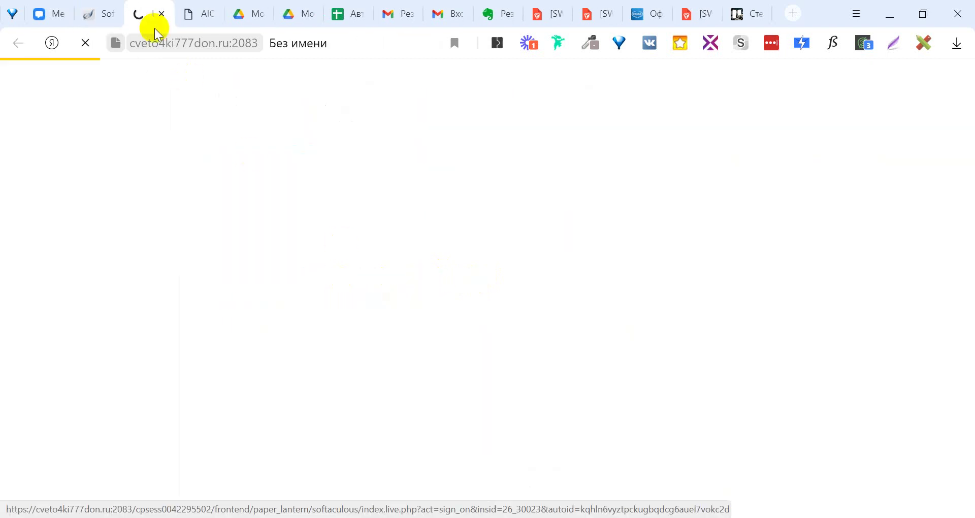